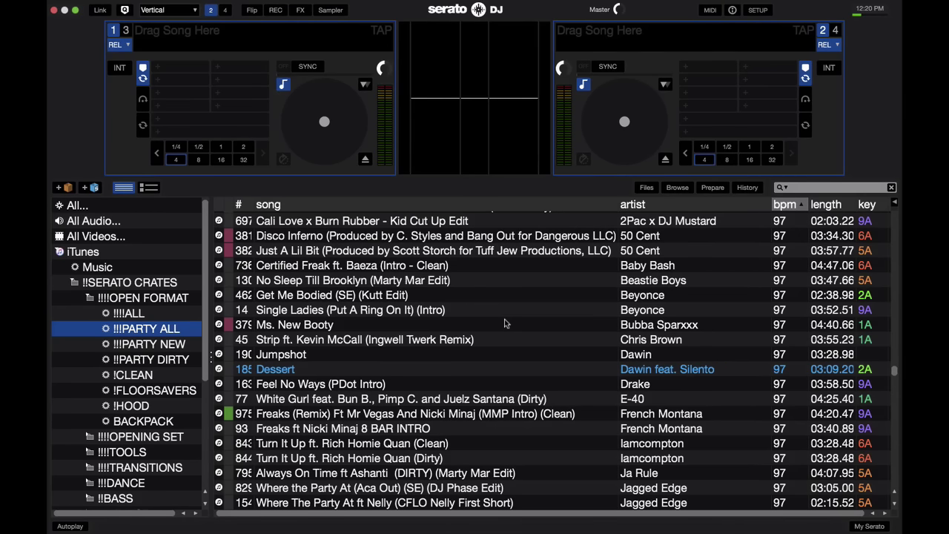
# Enable Show Beat Jump Controls in the DJ preferences and return to the decks
pyautogui.click(758, 10)
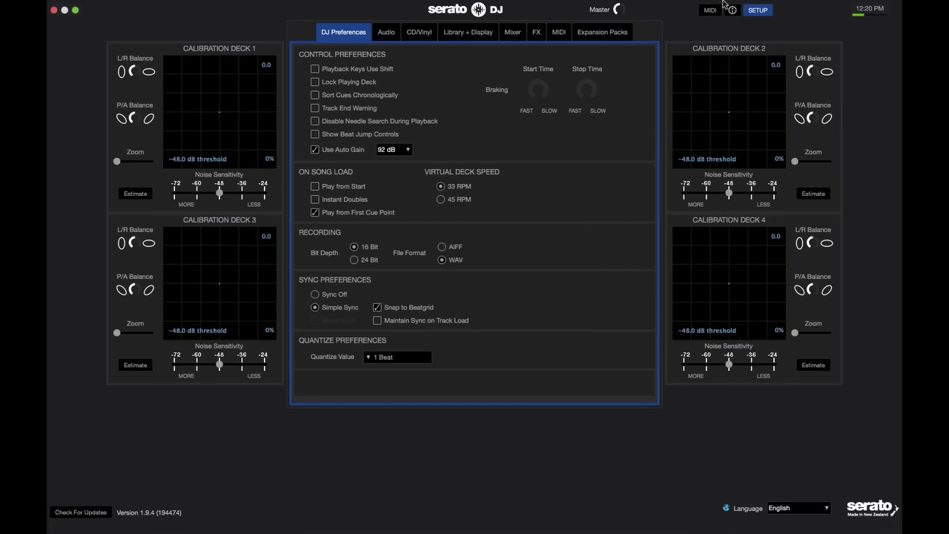
pyautogui.click(756, 12)
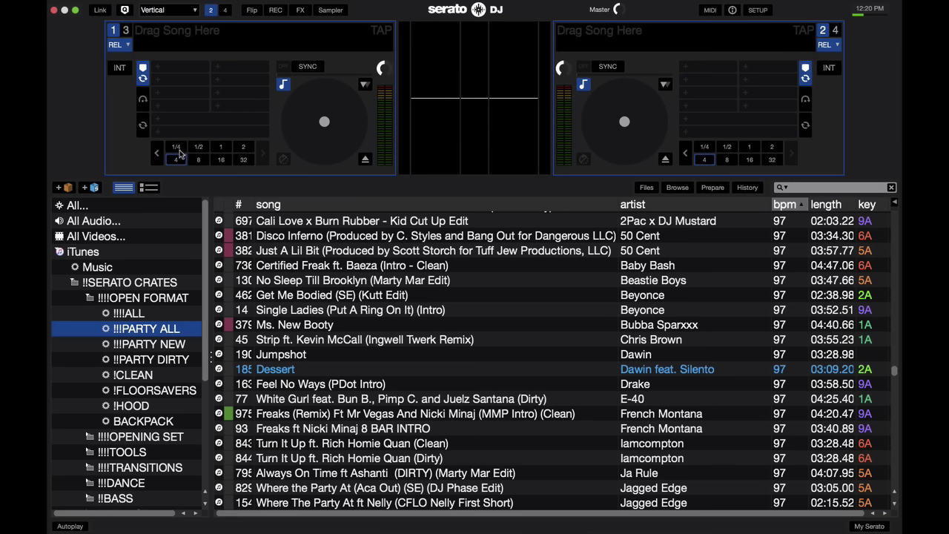
pyautogui.click(762, 10)
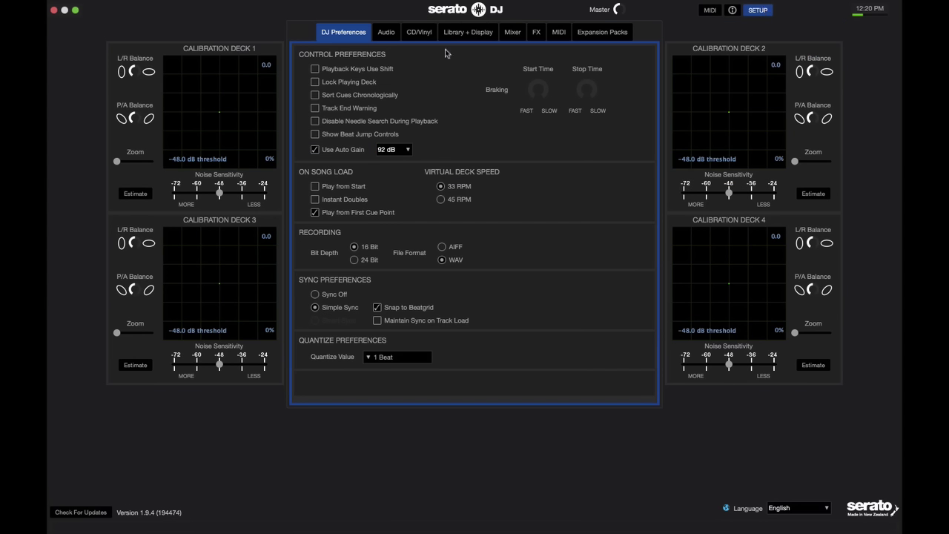
pyautogui.click(757, 10)
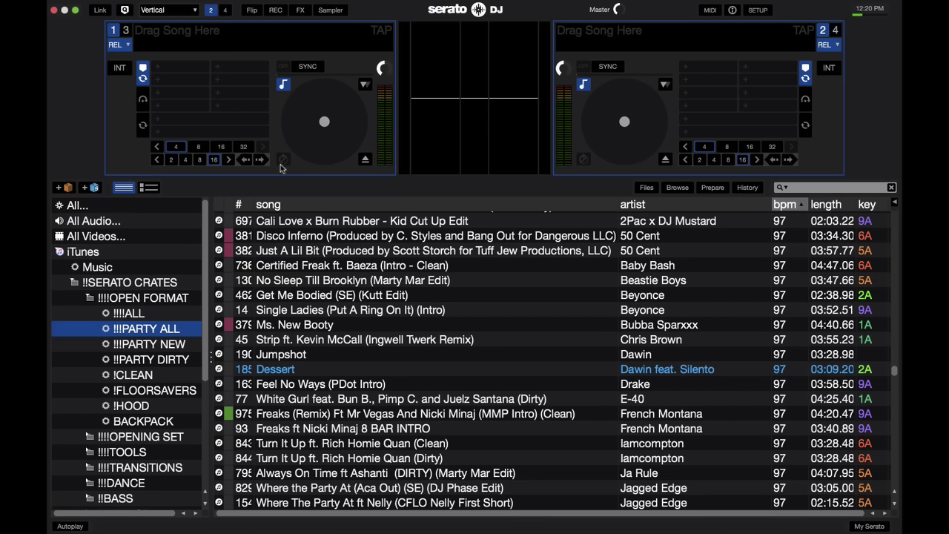
# Enable Instant Doubles in the song-load preferences and return to the decks
pyautogui.click(758, 10)
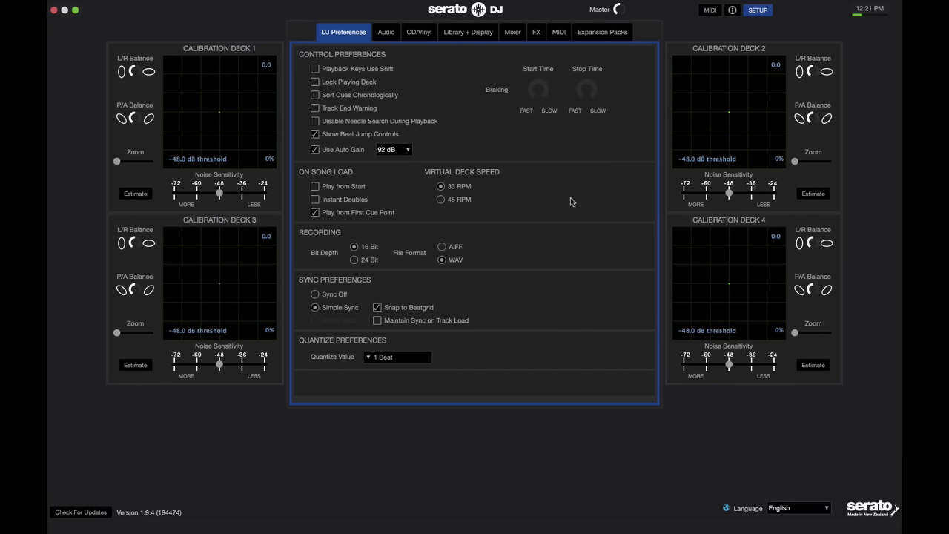
pyautogui.click(315, 200)
pyautogui.click(758, 11)
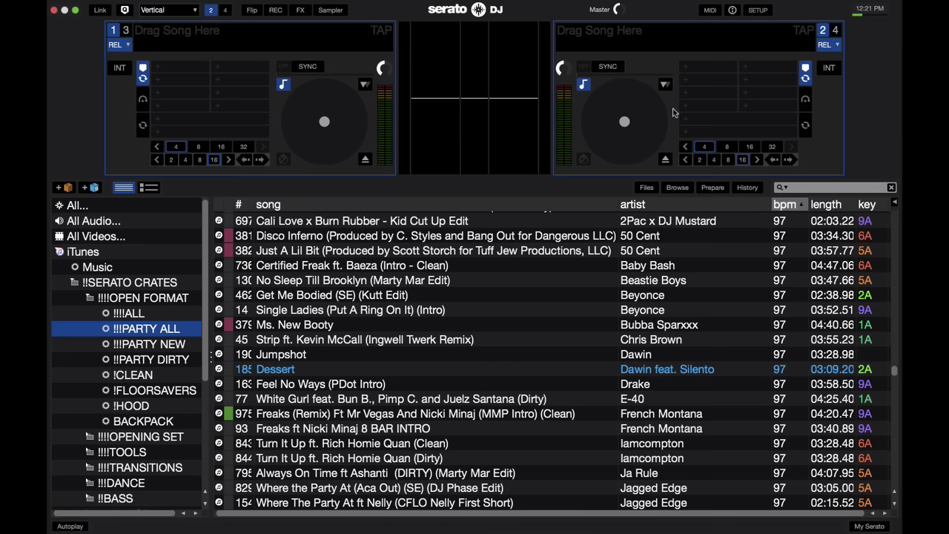
# Reset the played-track marks manually through the session history
pyautogui.click(758, 10)
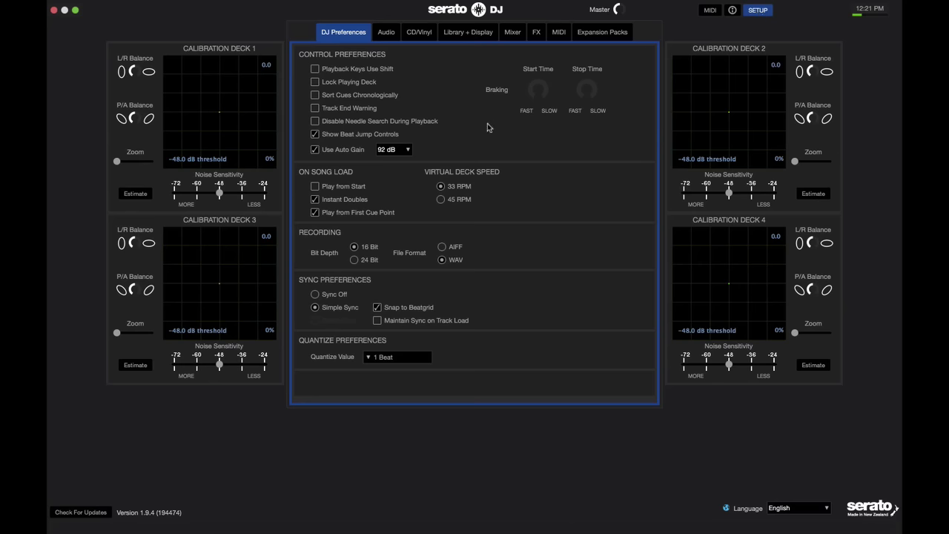
pyautogui.click(464, 34)
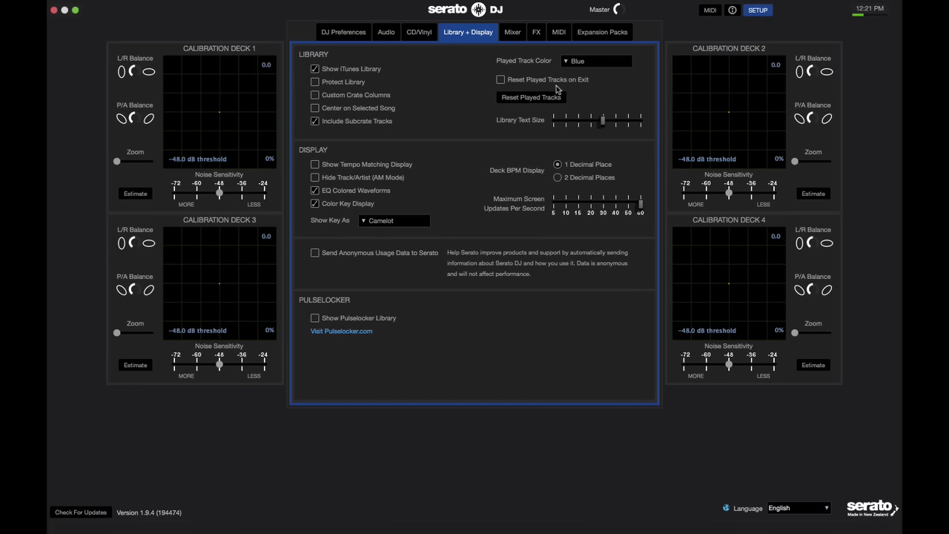
pyautogui.click(764, 11)
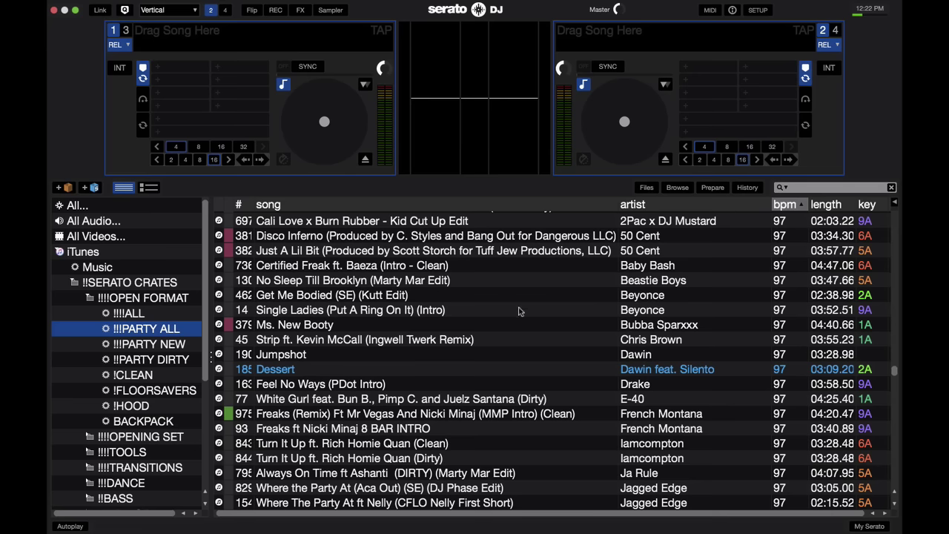
pyautogui.scroll(-4, 519, 313)
pyautogui.scroll(4, 520, 313)
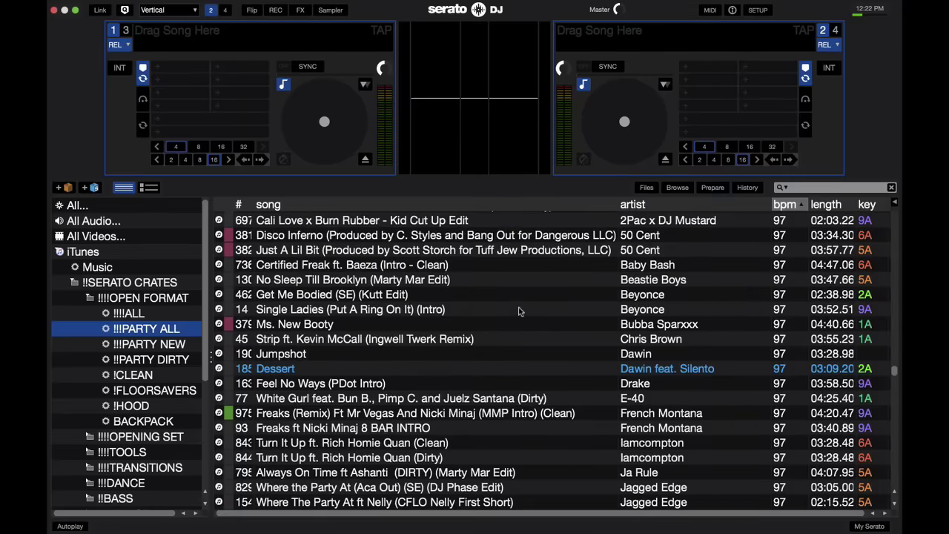
pyautogui.click(753, 190)
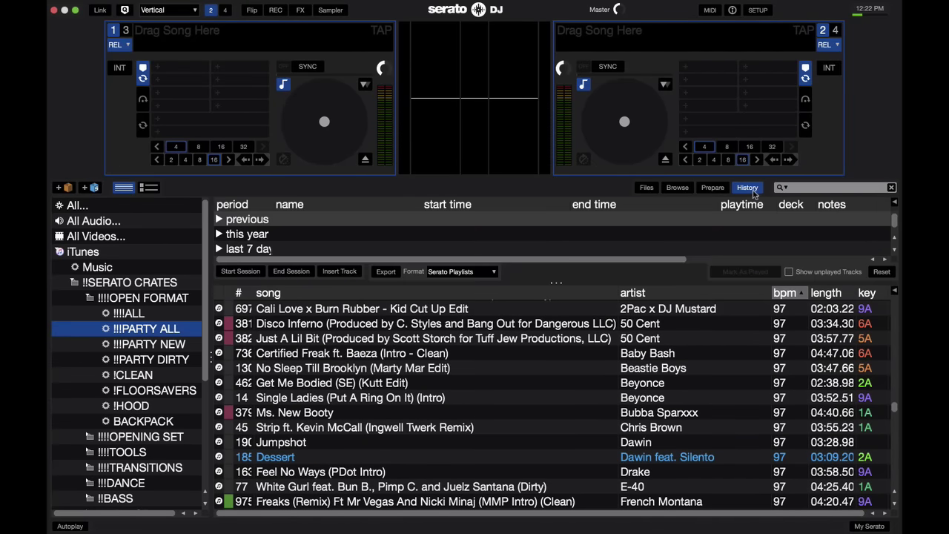
pyautogui.click(882, 272)
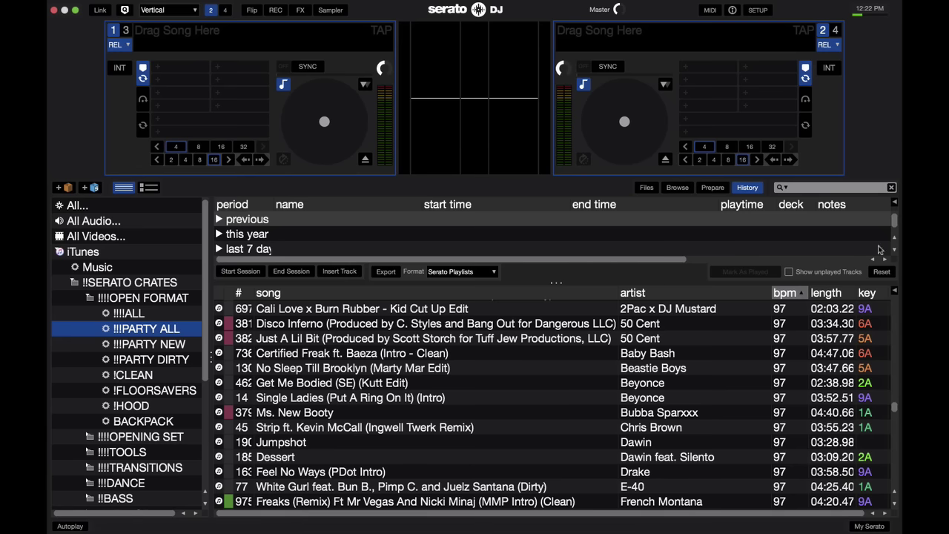
pyautogui.click(749, 189)
# Enable Reset Played Tracks on Exit in the library settings and return to the decks
pyautogui.click(757, 10)
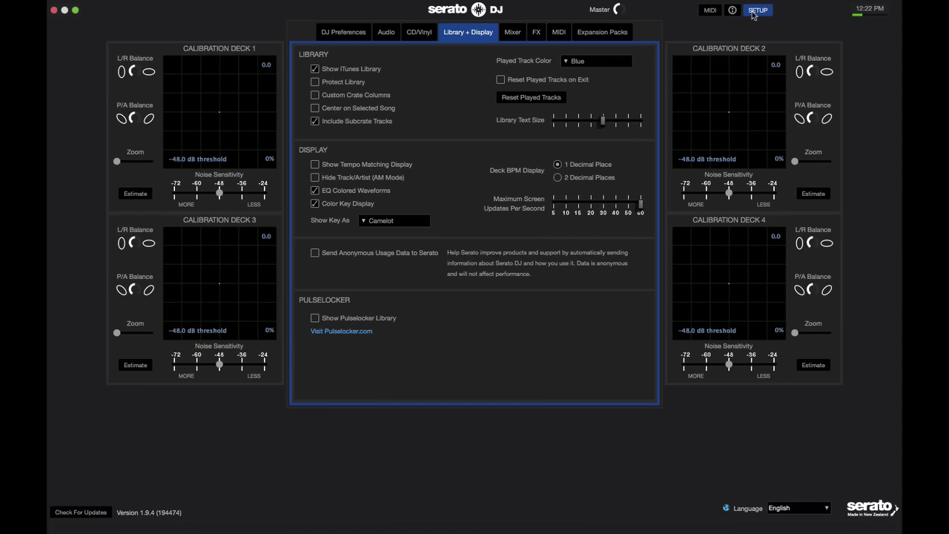
pyautogui.click(500, 80)
pyautogui.click(759, 10)
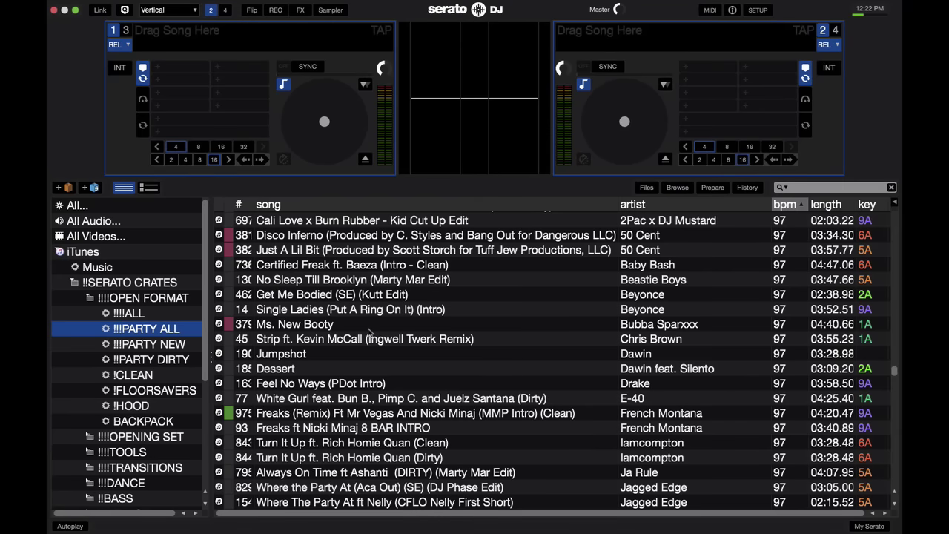
# Look through the songs around 96 and 97 BPM in the !!!PARTY ALL crate
pyautogui.scroll(-5, 369, 331)
pyautogui.scroll(8, 368, 304)
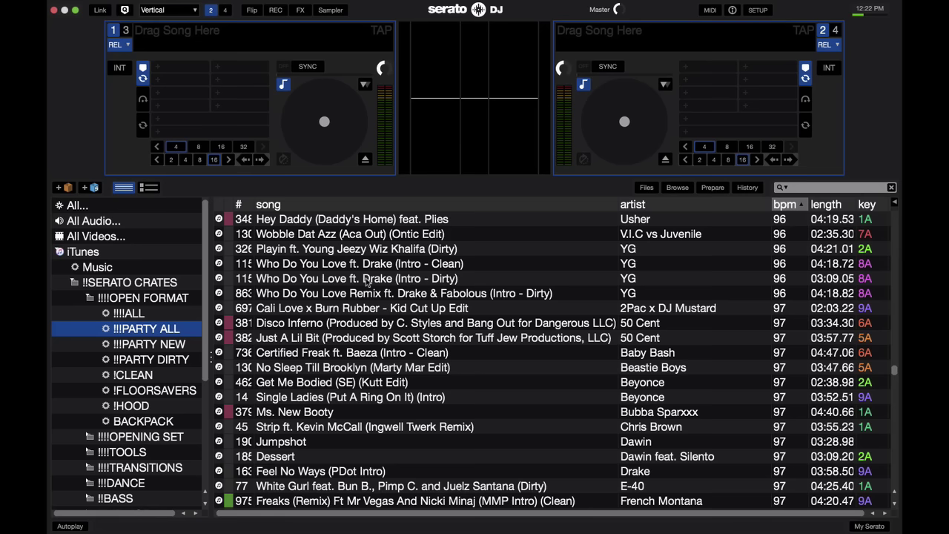
pyautogui.click(366, 280)
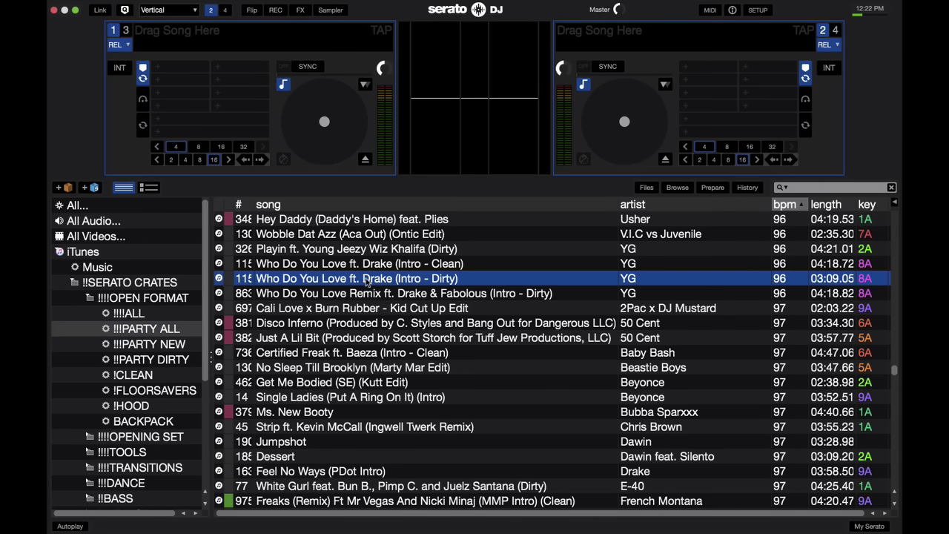
pyautogui.scroll(-5, 367, 281)
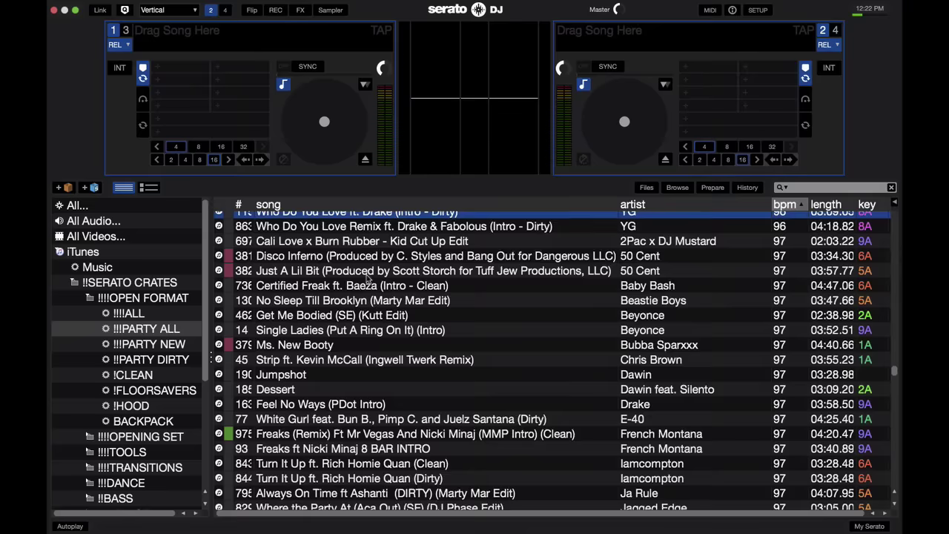
pyautogui.scroll(2, 366, 278)
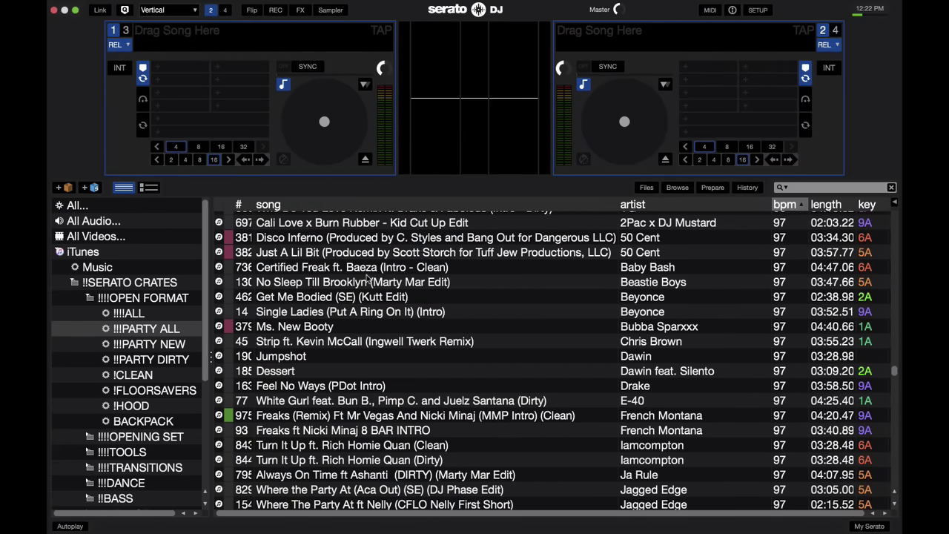
pyautogui.scroll(-3, 366, 278)
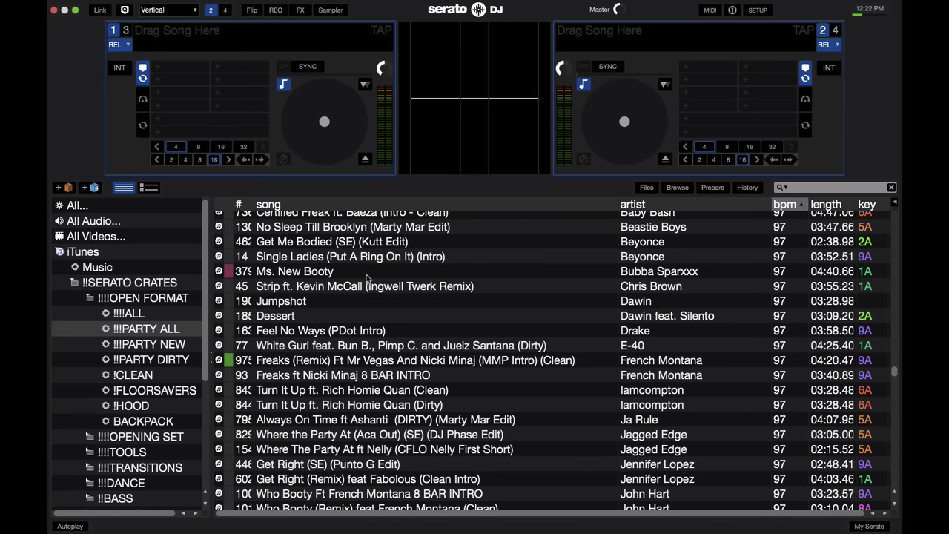
pyautogui.scroll(8, 366, 278)
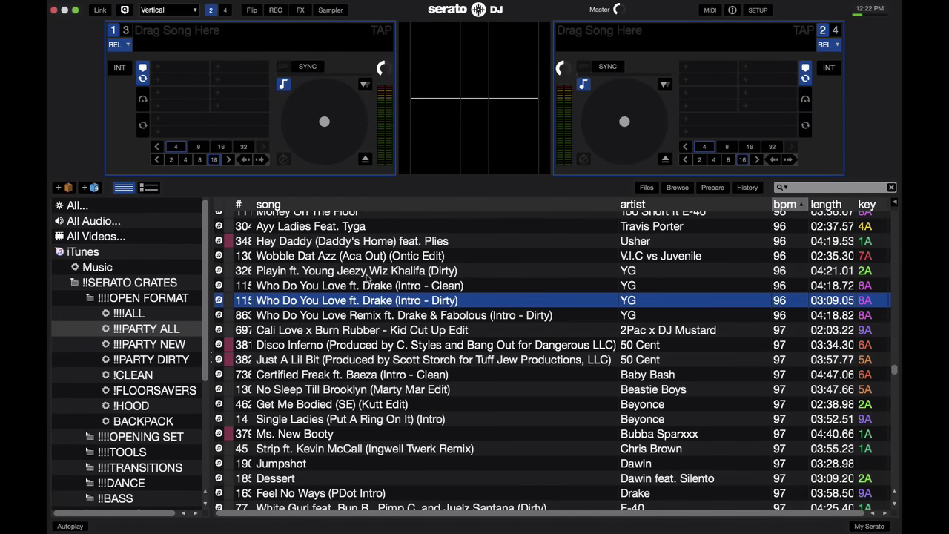
pyautogui.scroll(3, 367, 278)
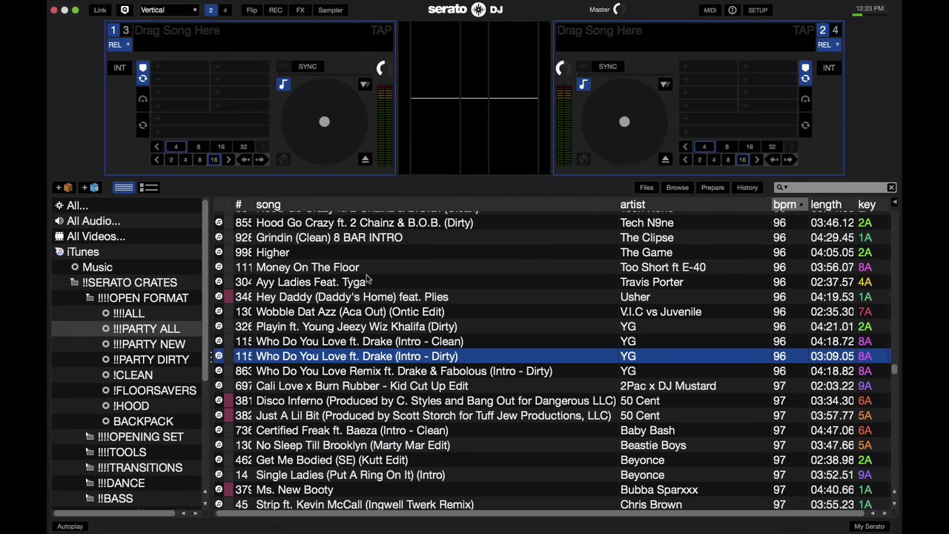
# Review the played-track reset options in the library settings and the session history
pyautogui.click(764, 12)
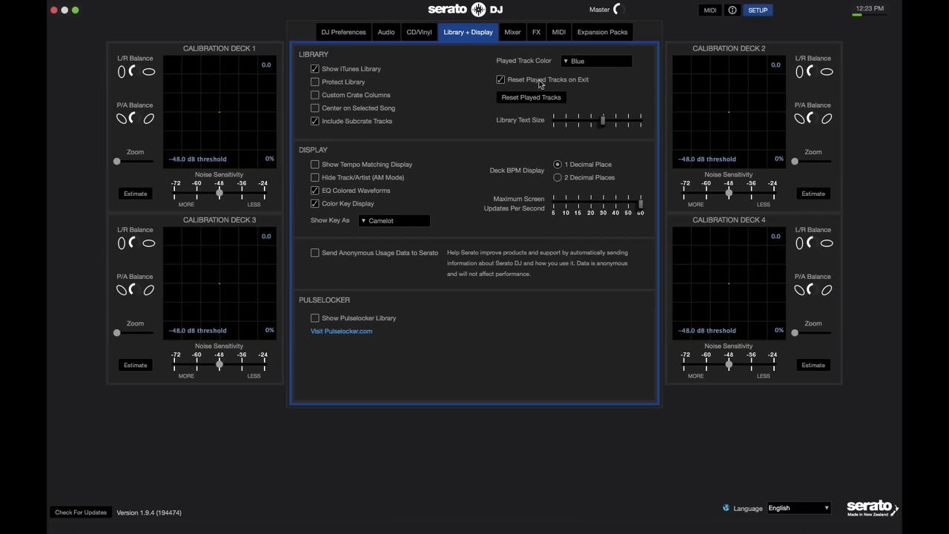
pyautogui.click(757, 10)
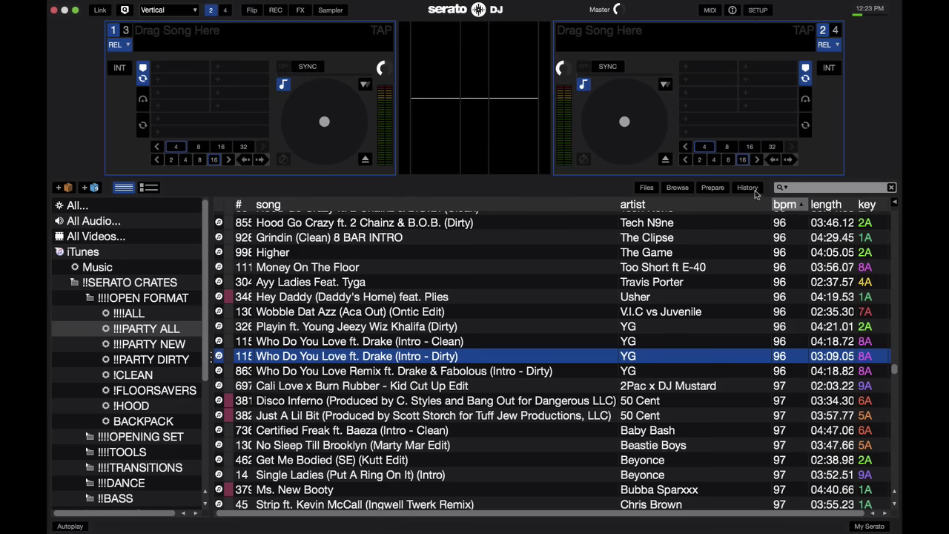
pyautogui.click(750, 189)
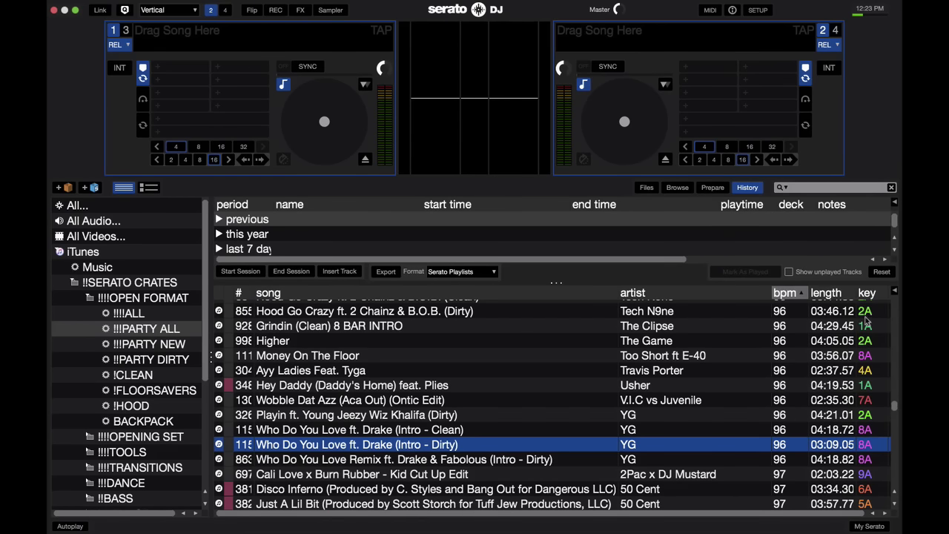
pyautogui.click(755, 190)
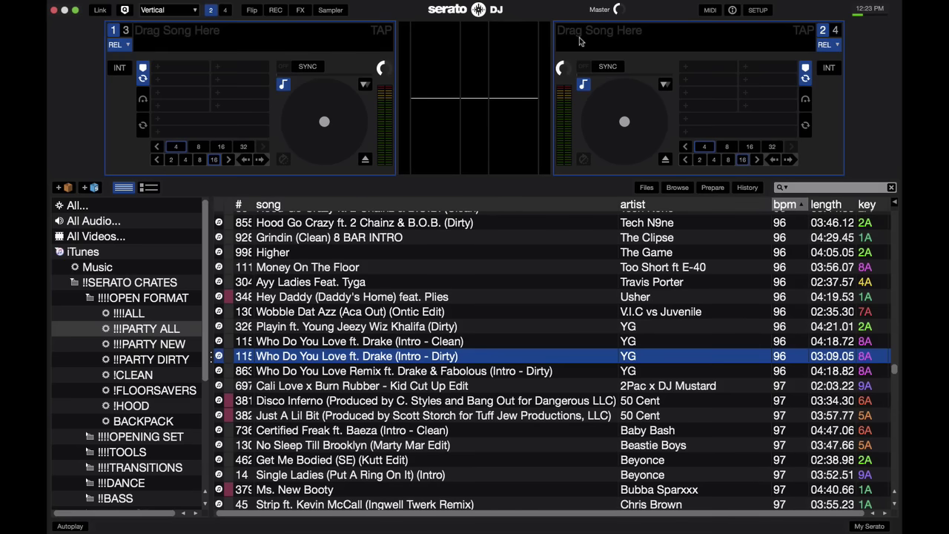
pyautogui.click(764, 11)
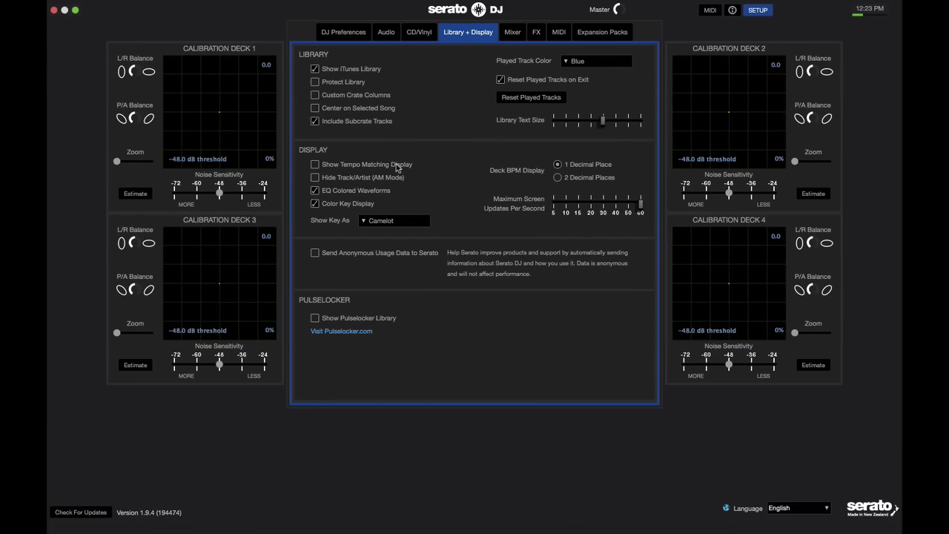
pyautogui.click(767, 12)
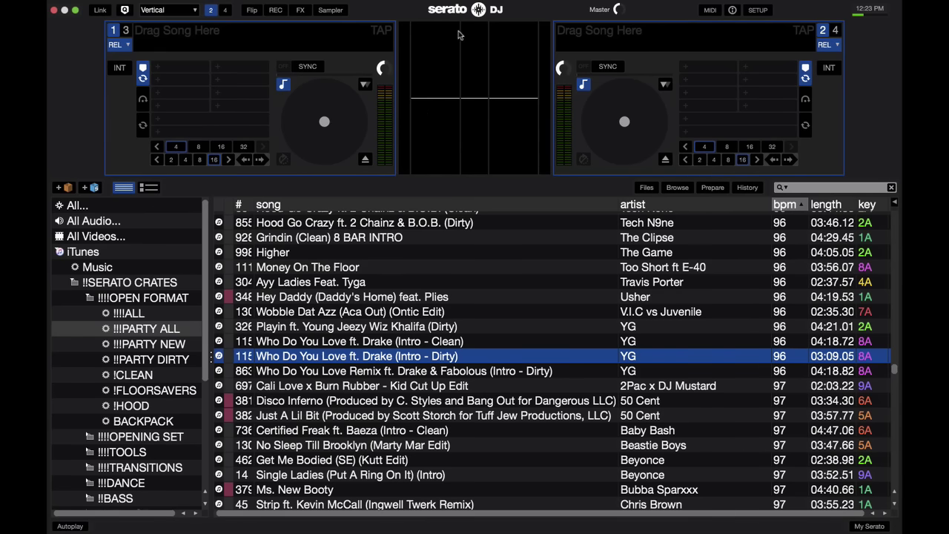
# Load "Certified Freak ft. Baeza (Intro - Clean)" onto deck 1
pyautogui.click(349, 346)
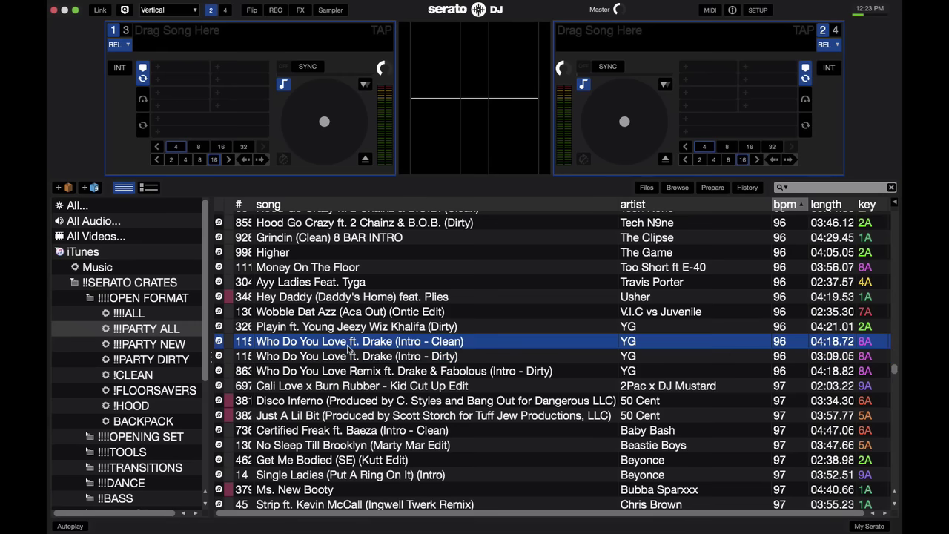
pyautogui.press('Down')
pyautogui.press('Down')
pyautogui.click(347, 436)
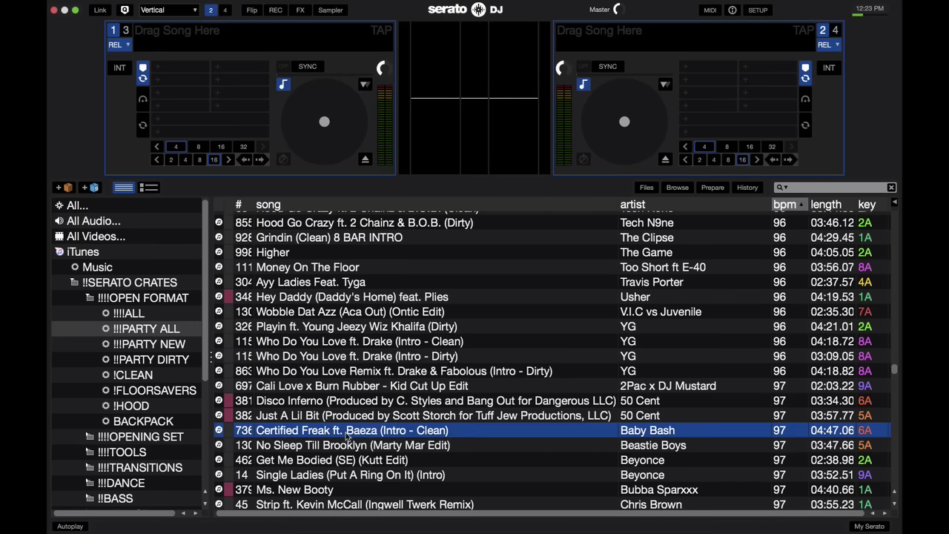
pyautogui.hotkey('shift', 'Left')
# Load "Cali Love x Burn Rubber - Kid Cut Up Edit" onto deck 2
pyautogui.press('Up')
pyautogui.press('Up')
pyautogui.press('Up')
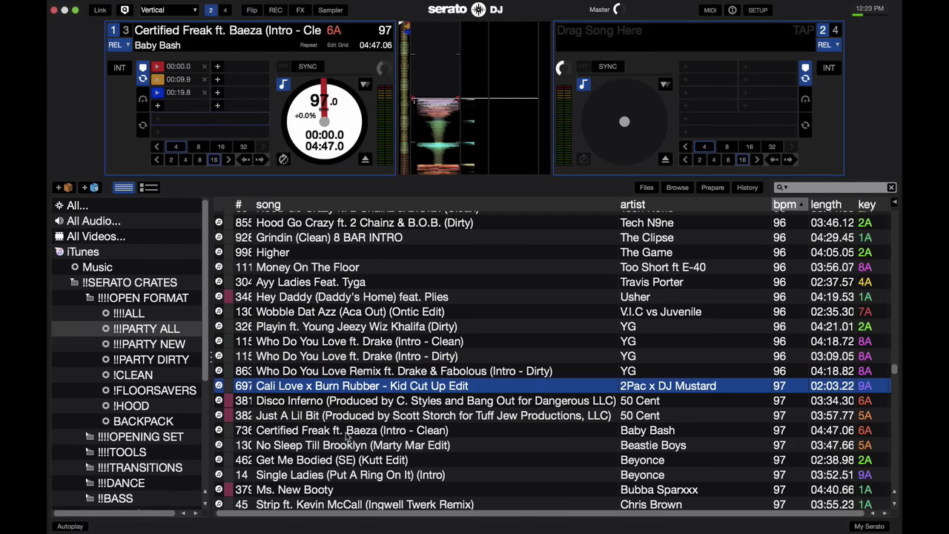
pyautogui.hotkey('shift', 'Right')
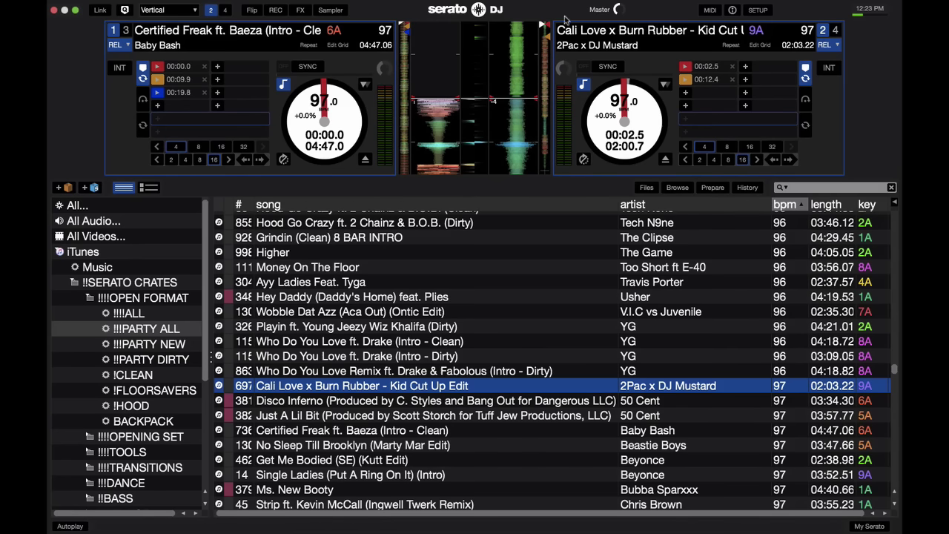
# Enable Show Tempo Matching Display in the display settings and return to the decks
pyautogui.click(758, 10)
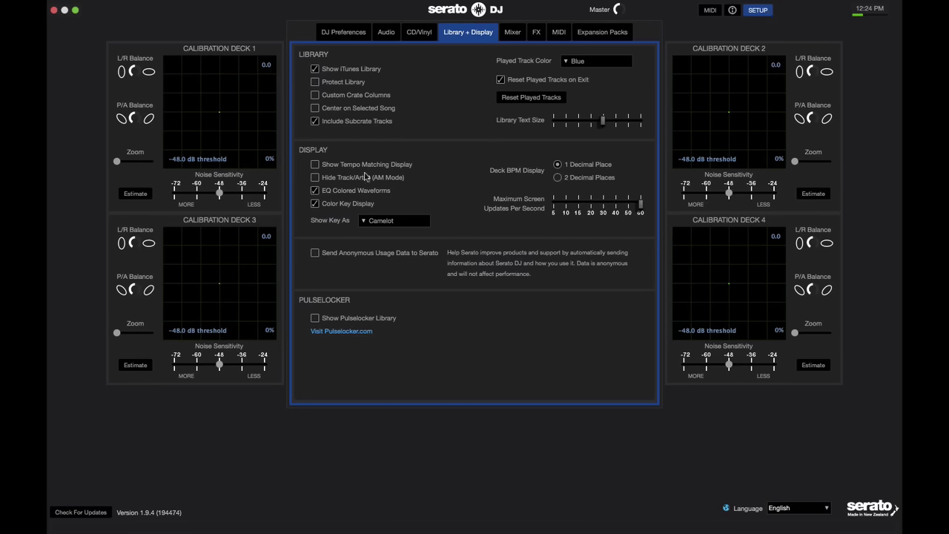
pyautogui.click(314, 165)
pyautogui.click(760, 9)
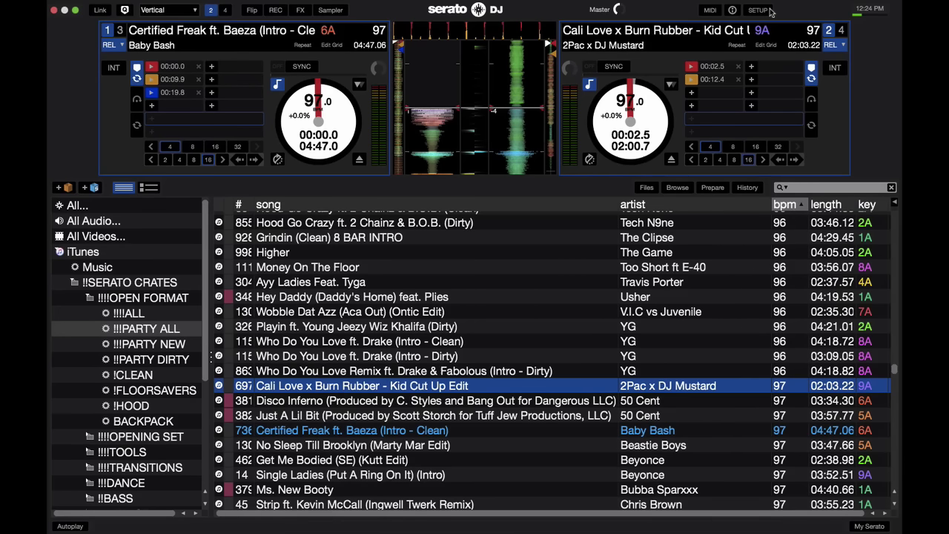
# Switch deck 1 to internal mode and raise its tempo to about +0.8%
pyautogui.click(767, 10)
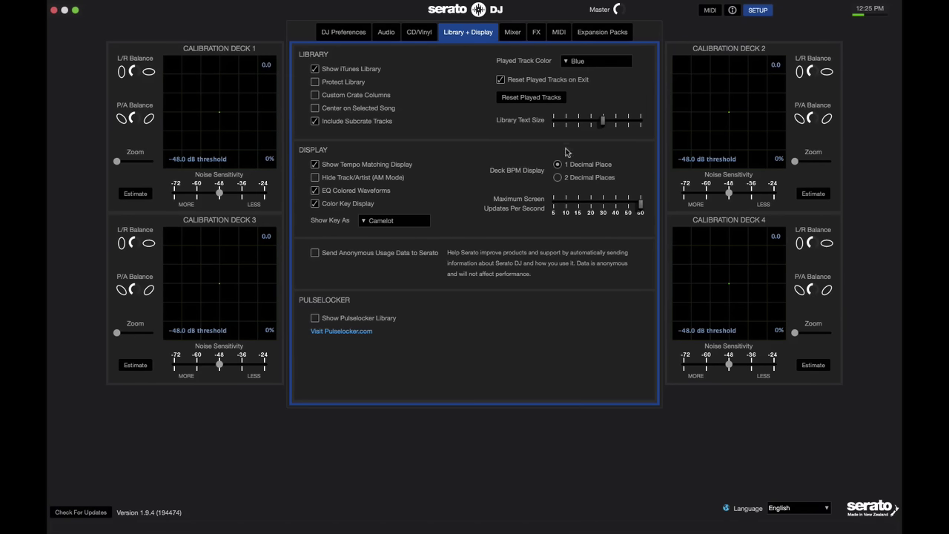
pyautogui.click(761, 11)
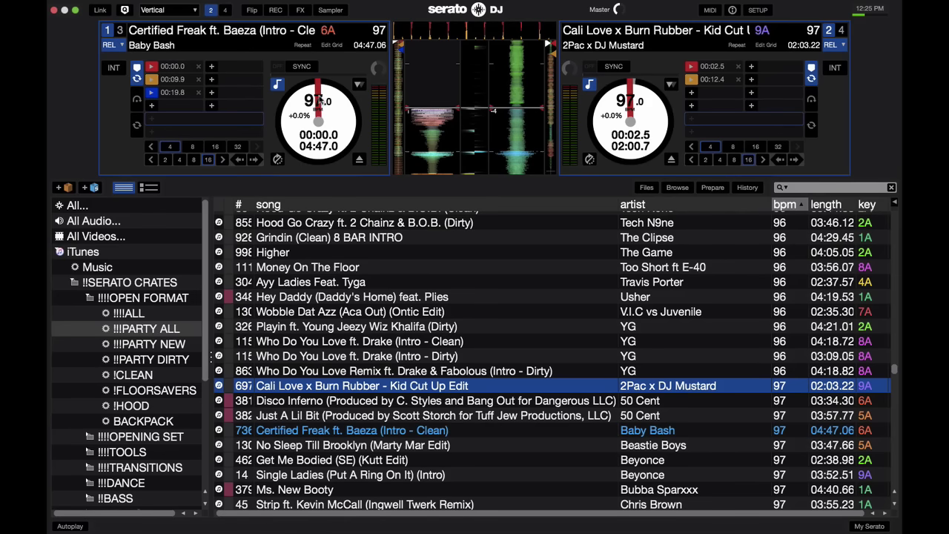
pyautogui.click(113, 68)
pyautogui.moveTo(119, 116); pyautogui.dragTo(115, 113)
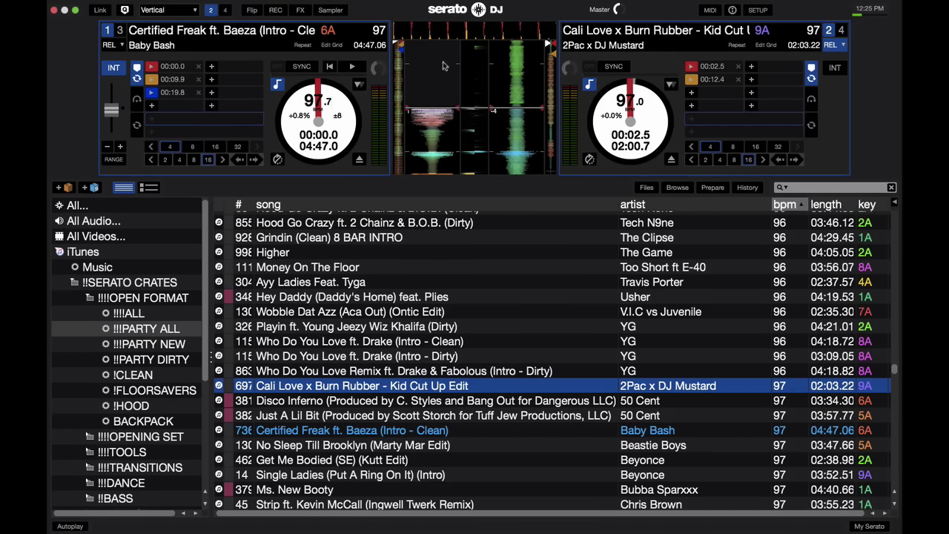
# Set the deck BPM display to 2 decimal places and check it on the decks
pyautogui.click(762, 10)
pyautogui.click(558, 178)
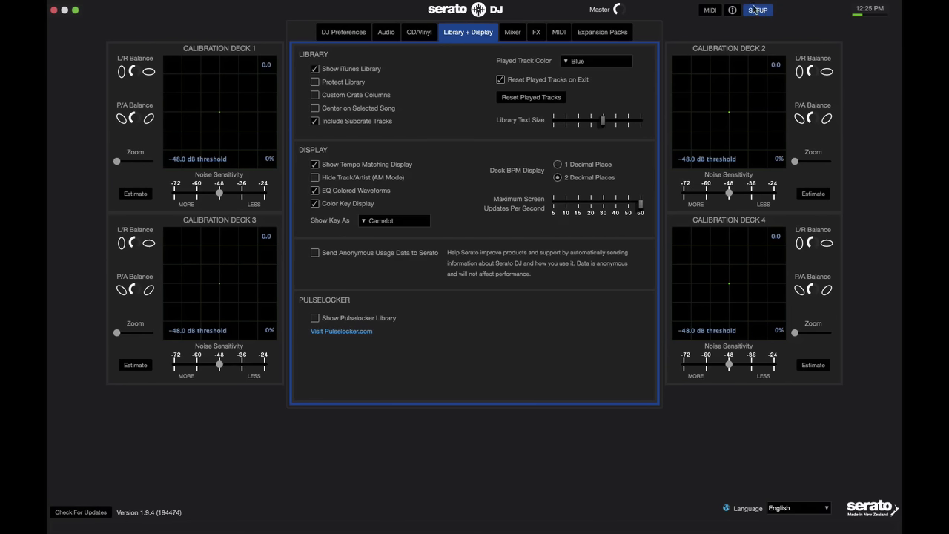
pyautogui.click(758, 11)
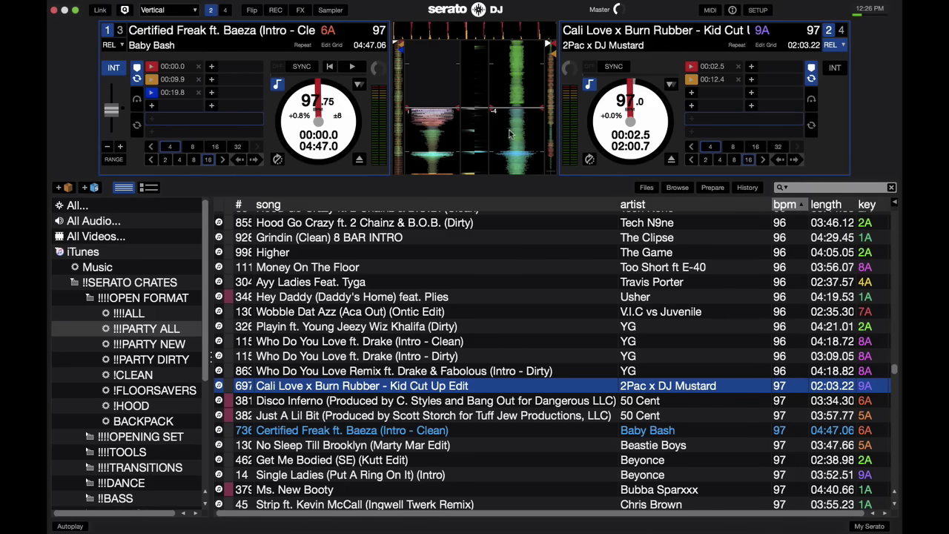
# Restore the deck BPM display to 1 decimal place
pyautogui.click(757, 10)
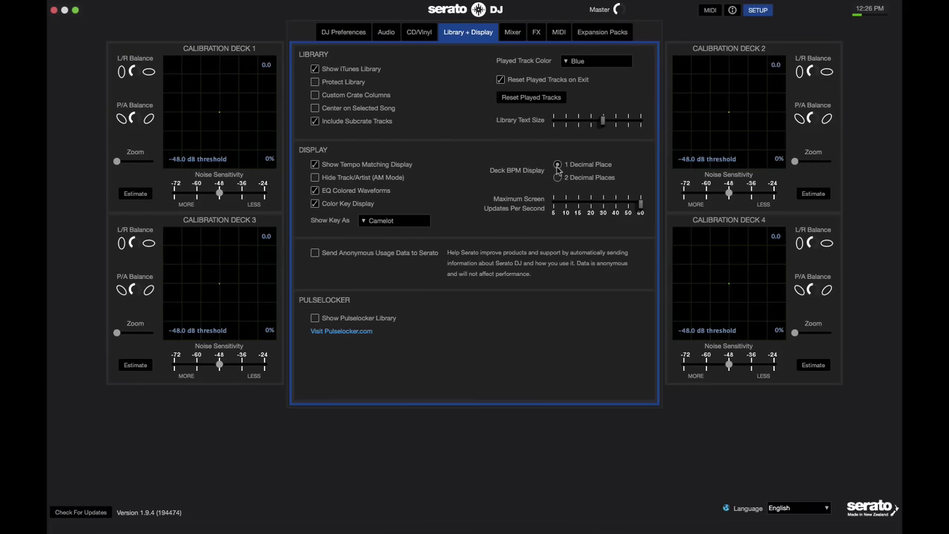
pyautogui.click(759, 10)
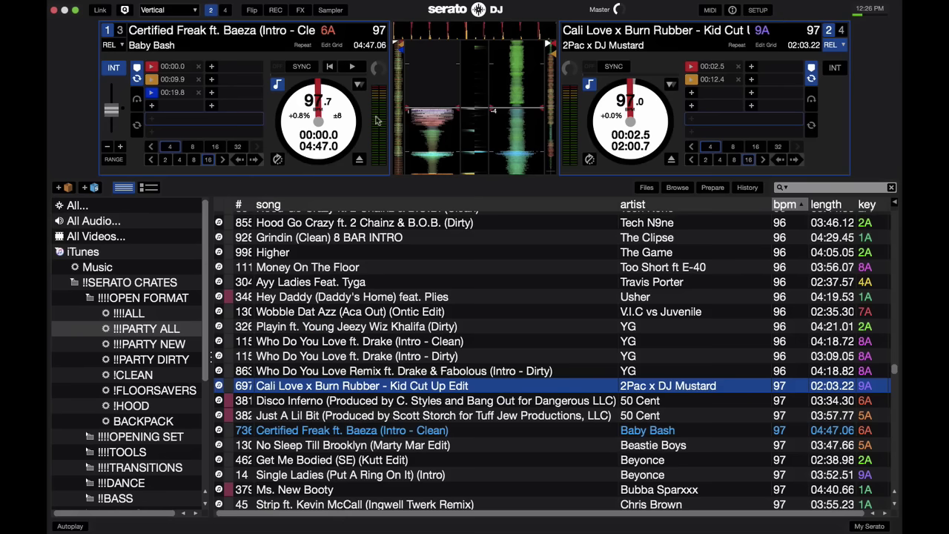